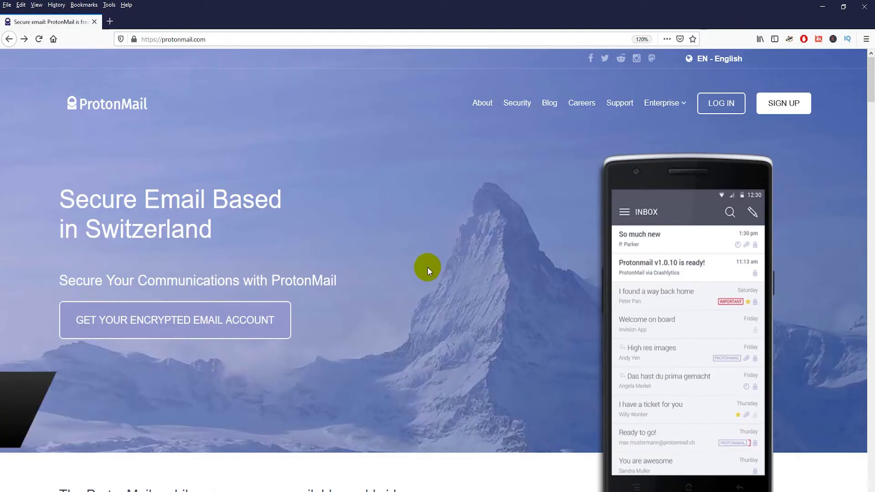
- Go to the ProtonMail sign-up page listing the Free and Plus account plans
left_click(796, 111)
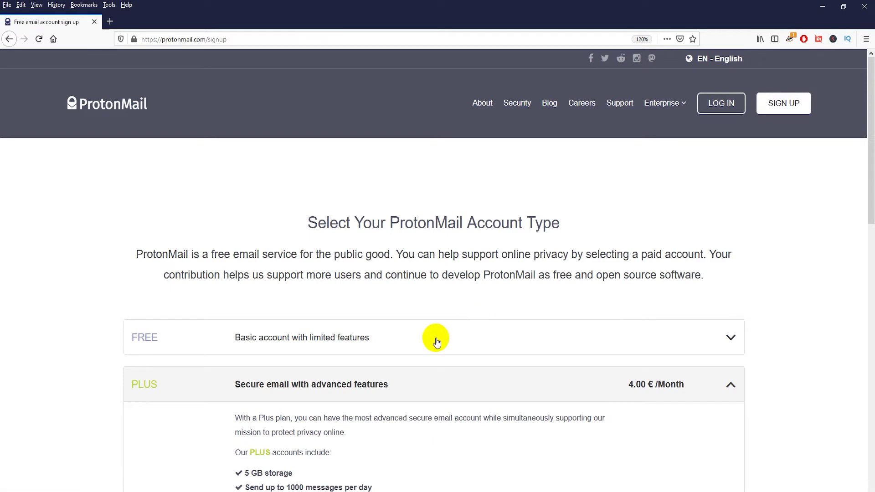
scroll(433, 336, "down", 3)
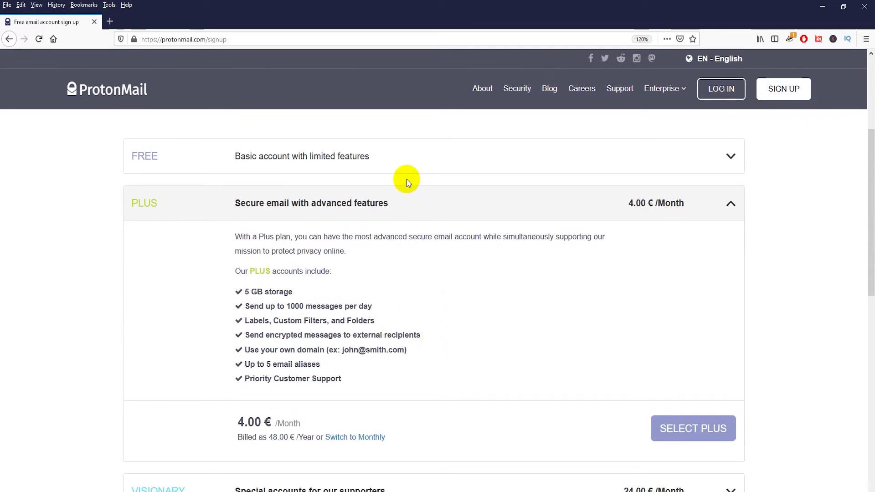
- Expand the Free plan row and select the Free plan
left_click(407, 167)
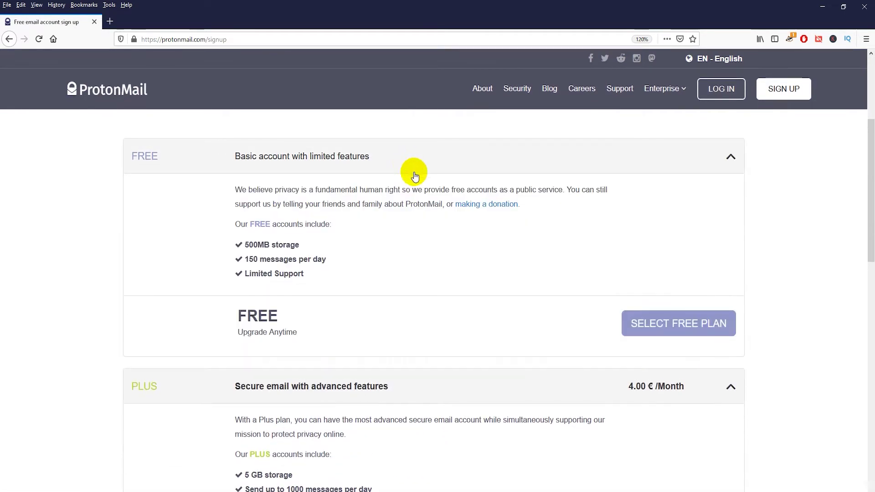
left_click(657, 319)
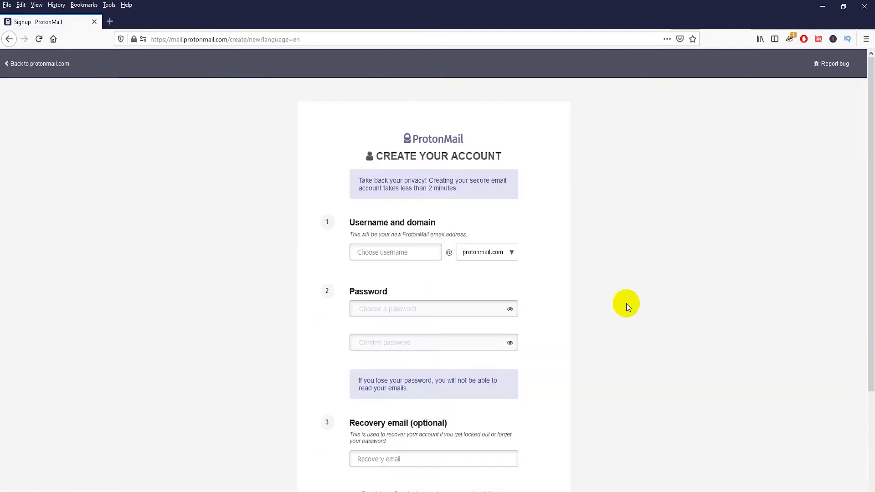
- Enter an available username, enter and confirm the password, and submit the signup form
left_click(417, 252)
type("hu")
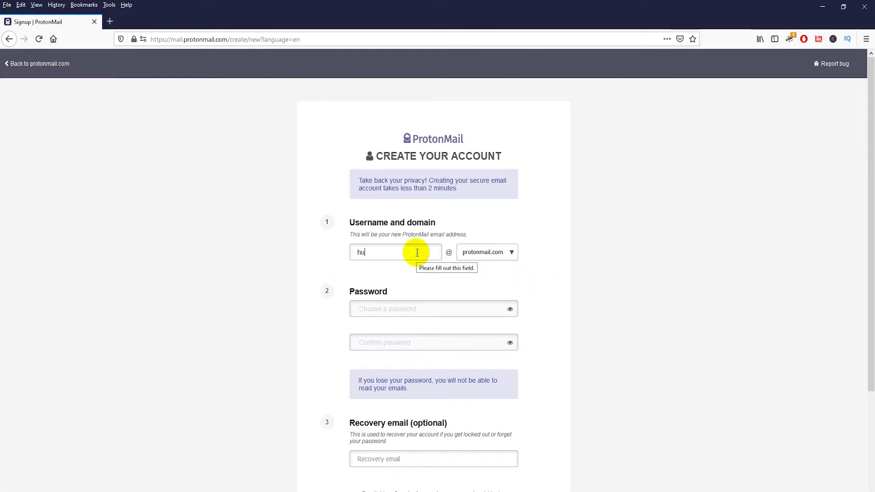
type("skertesting")
left_click(411, 310)
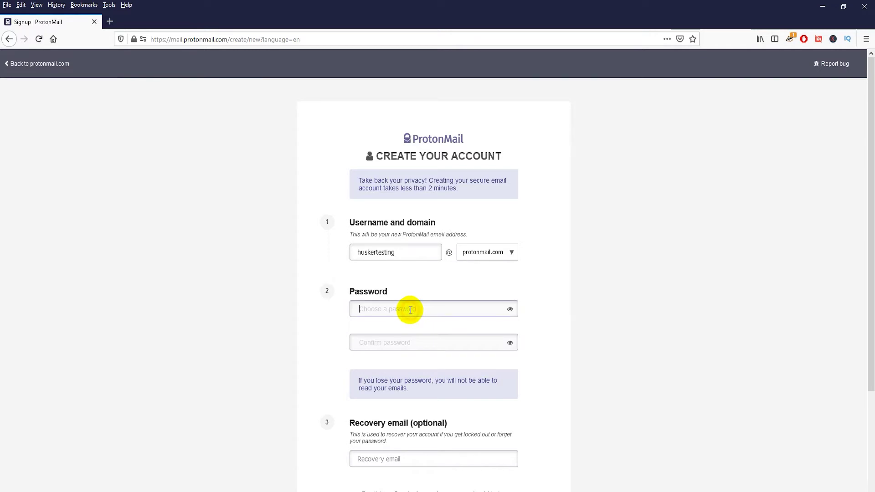
type("p")
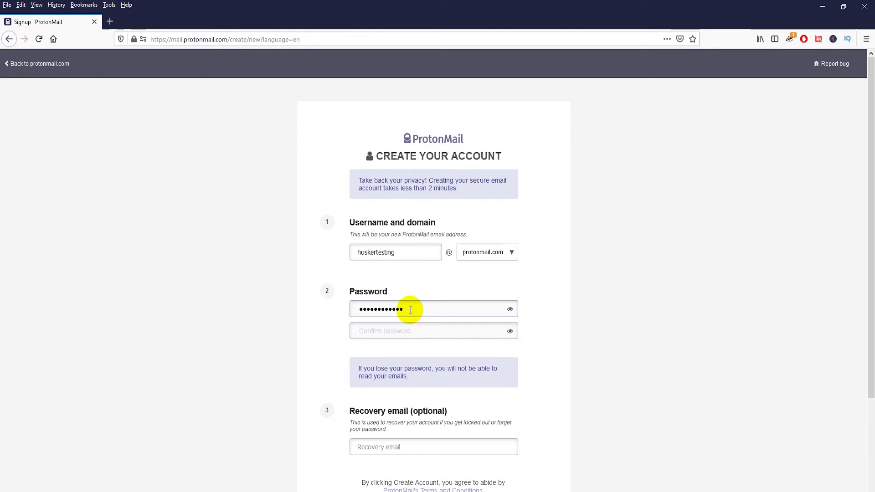
key("Tab")
key("ctrl+v")
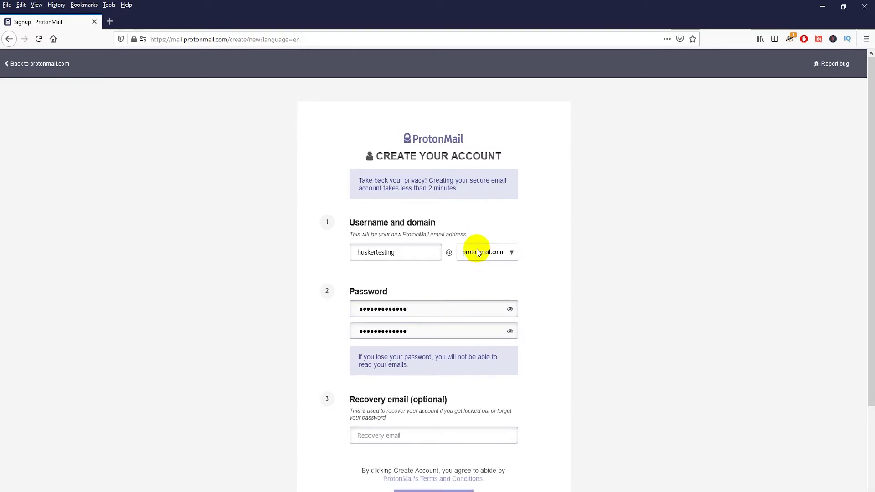
scroll(624, 289, "down", 3)
left_click(460, 406)
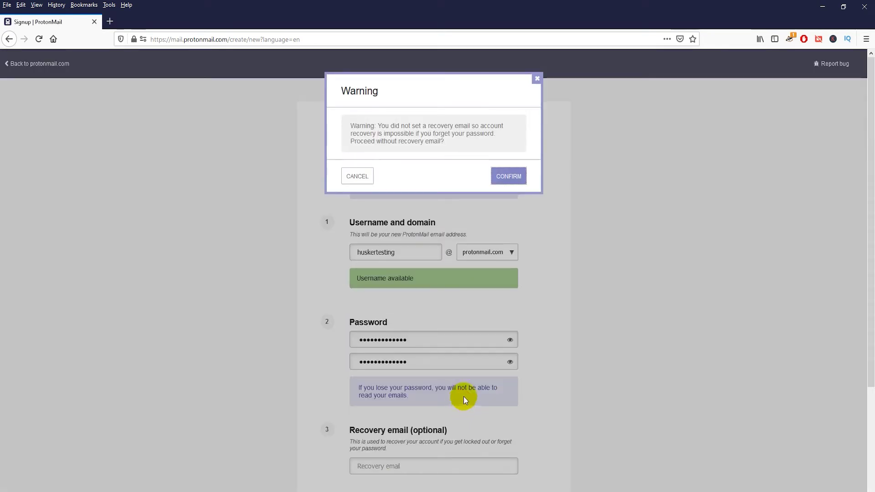
- Skip the recovery email, pass the robot check by picking bicycle images, and complete setup
left_click(506, 176)
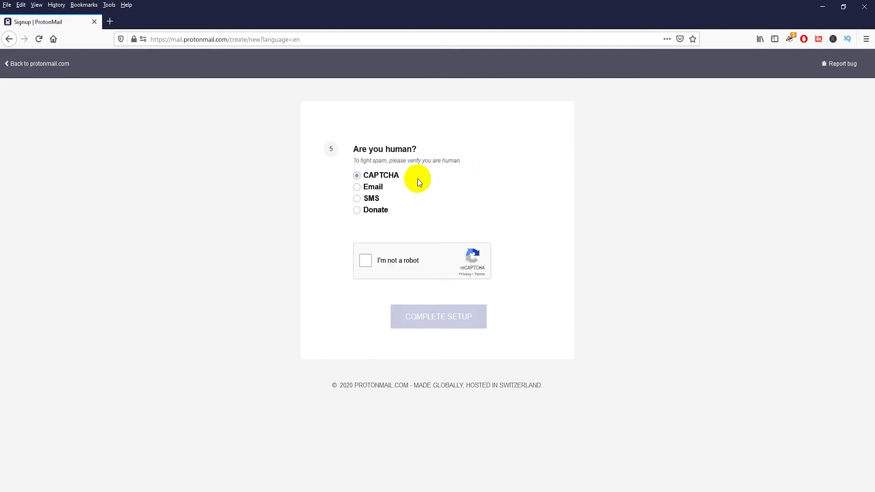
left_click(364, 261)
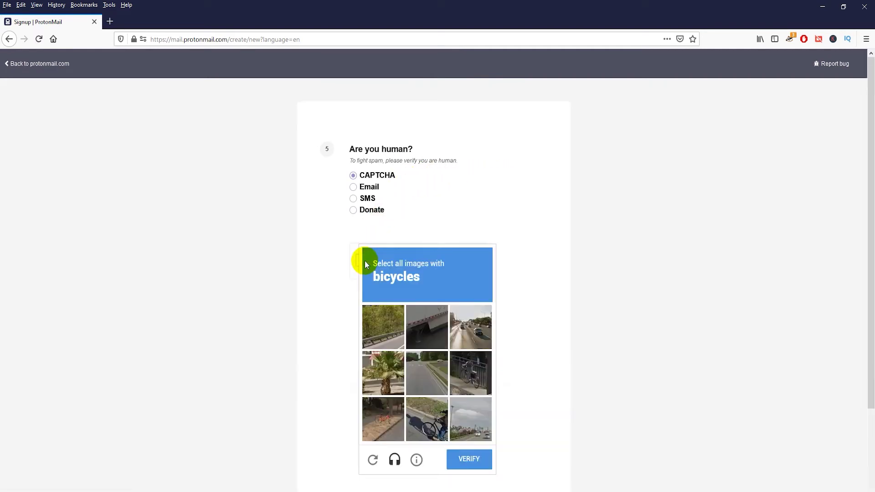
left_click(476, 370)
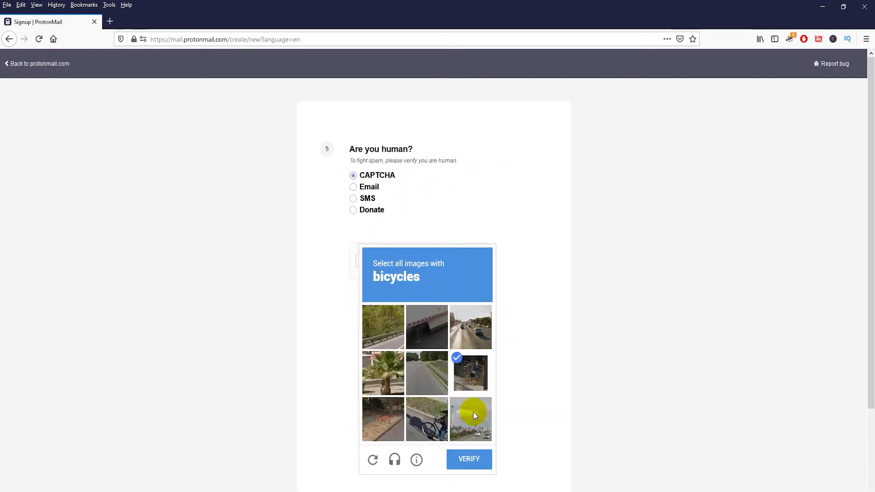
left_click(399, 425)
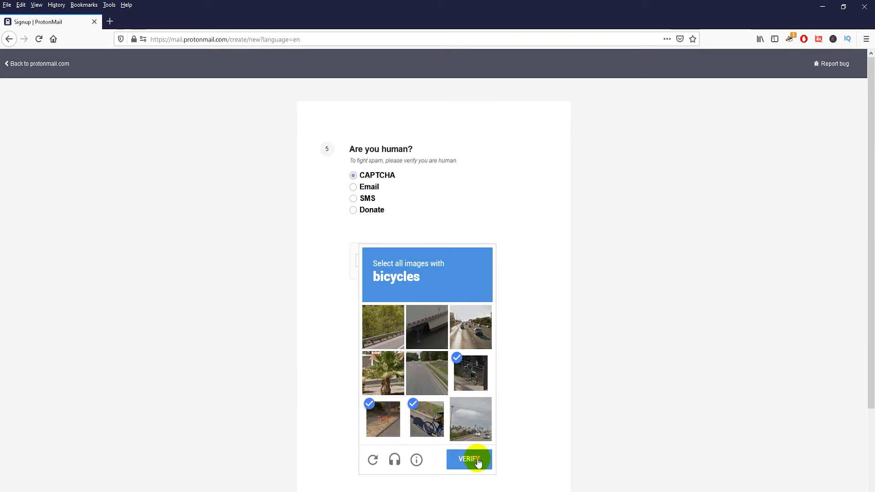
left_click(477, 458)
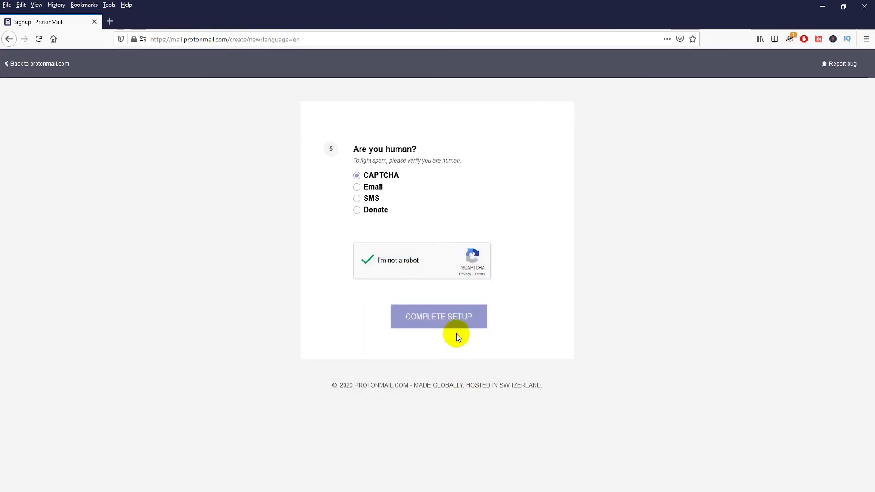
left_click(453, 315)
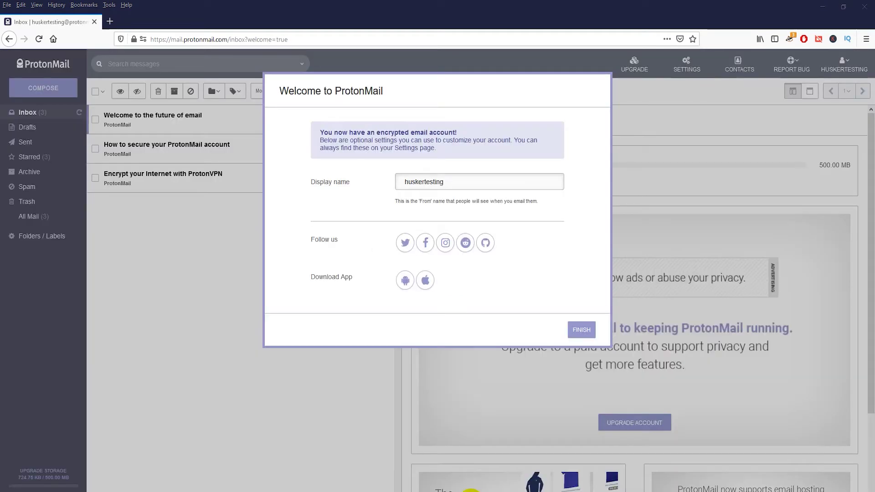
- Operate the Welcome to ProtonMail dialog, whose display name reads huskertesting
left_click(369, 314)
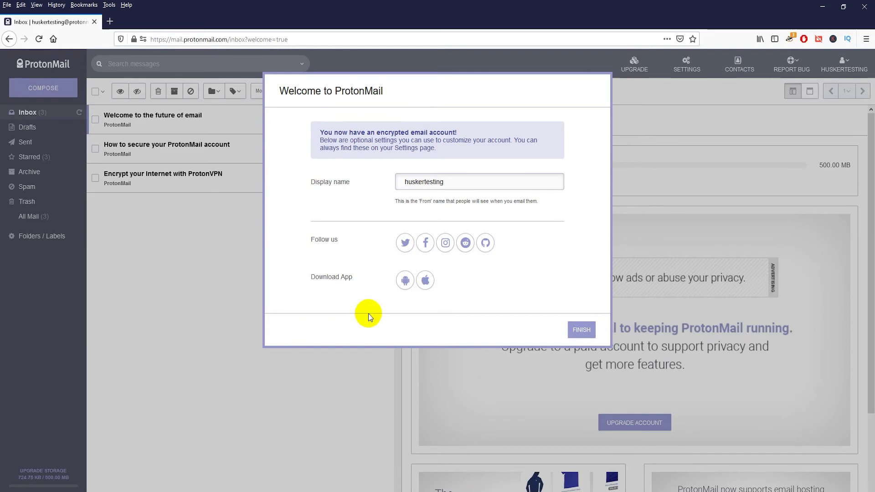